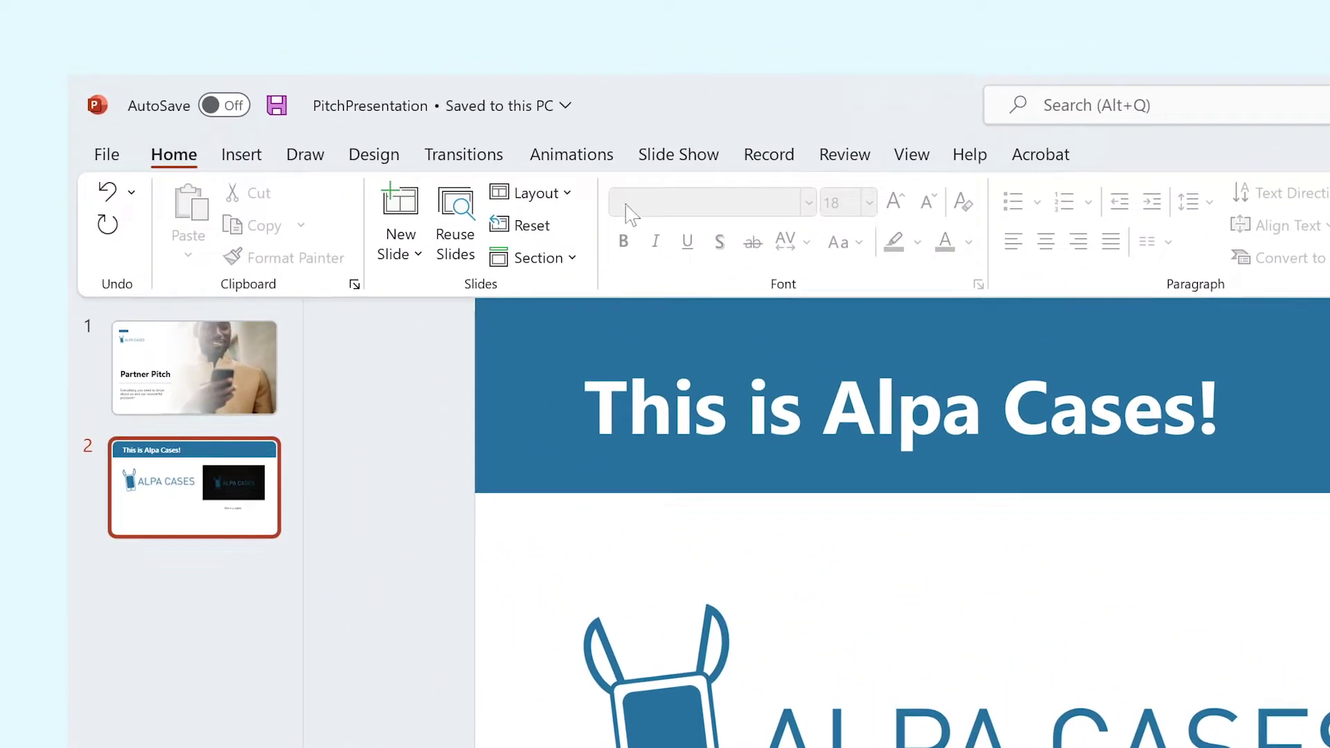
Show the animation tools on slide 2 and select the phone logo image
left_click(572, 158)
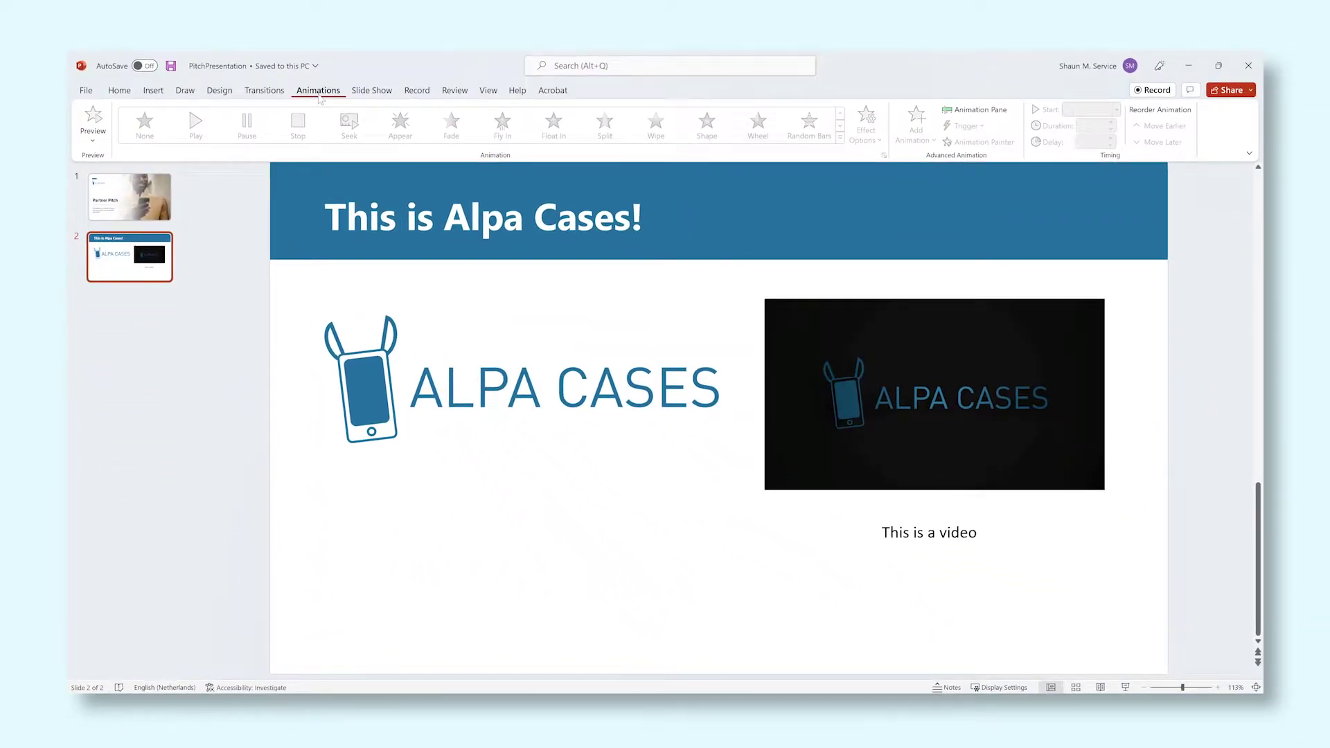
left_click(350, 360)
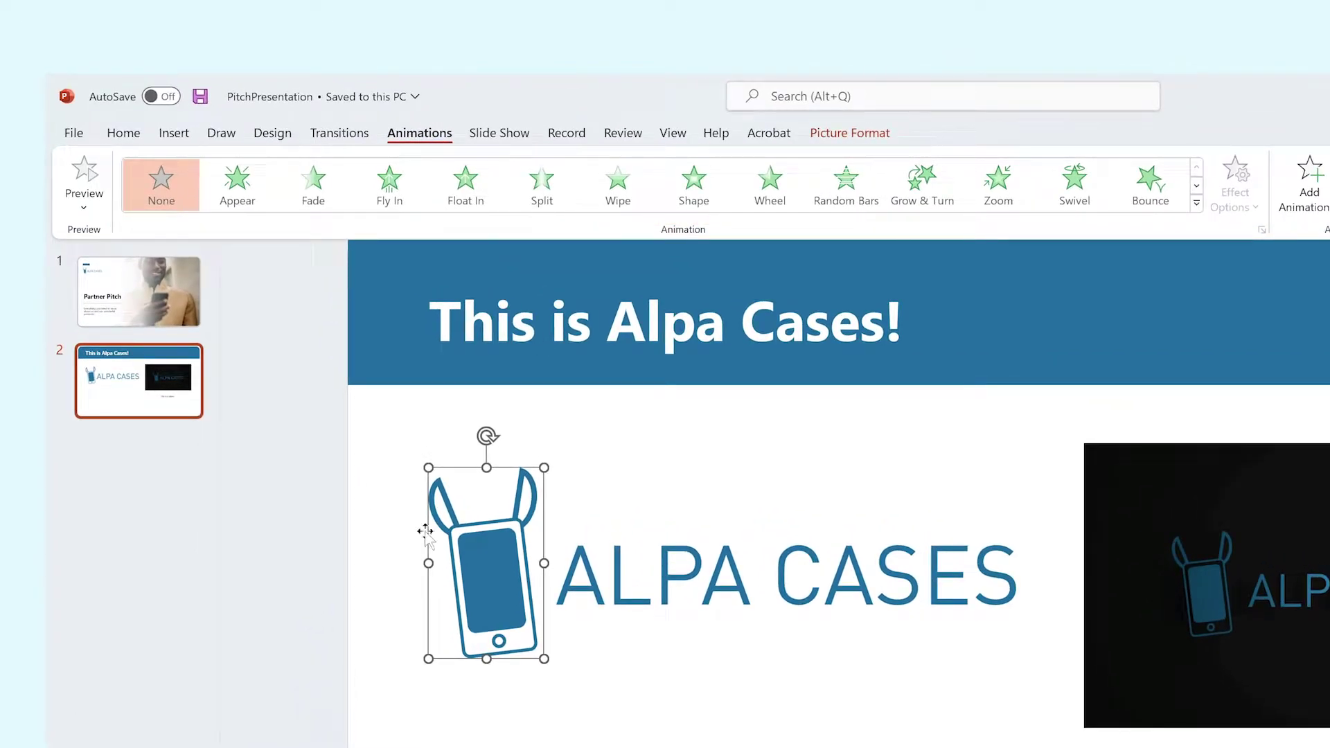
Apply the Fly In entrance effect to the phone logo and preview it
left_click(1197, 205)
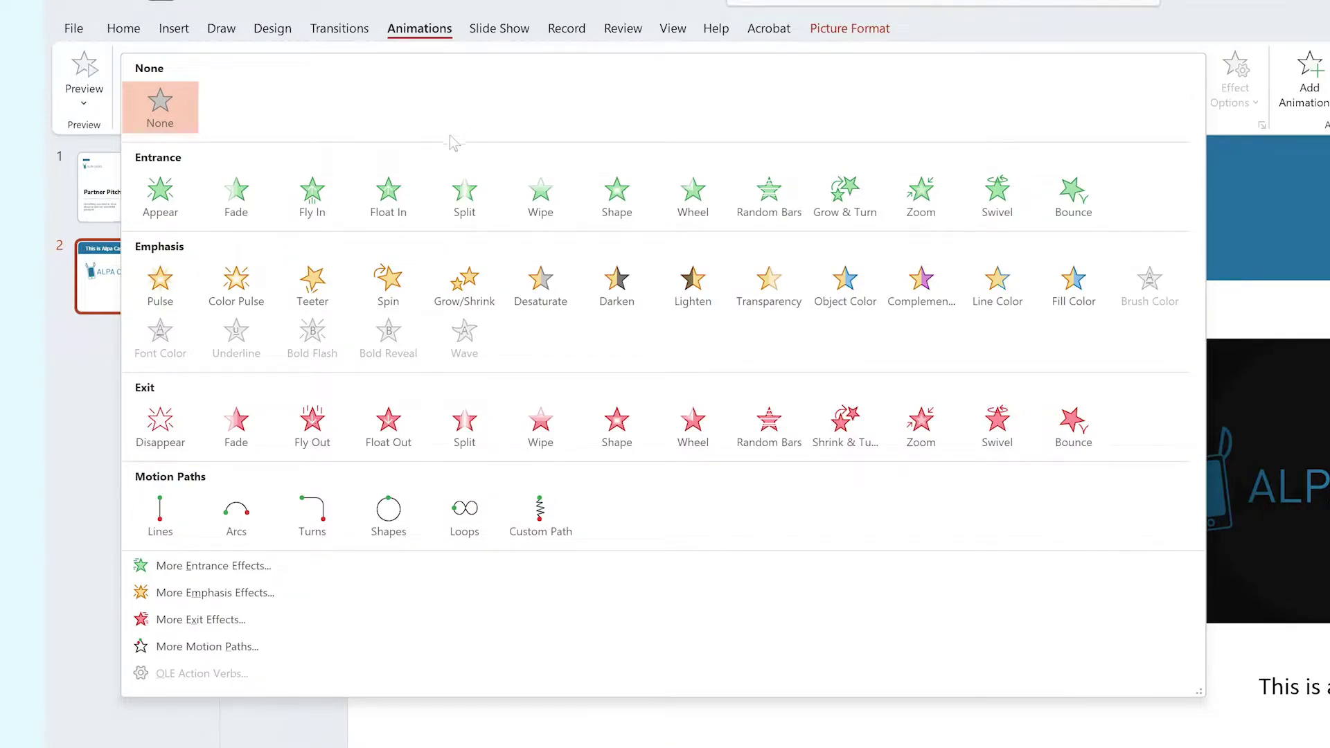
left_click(319, 194)
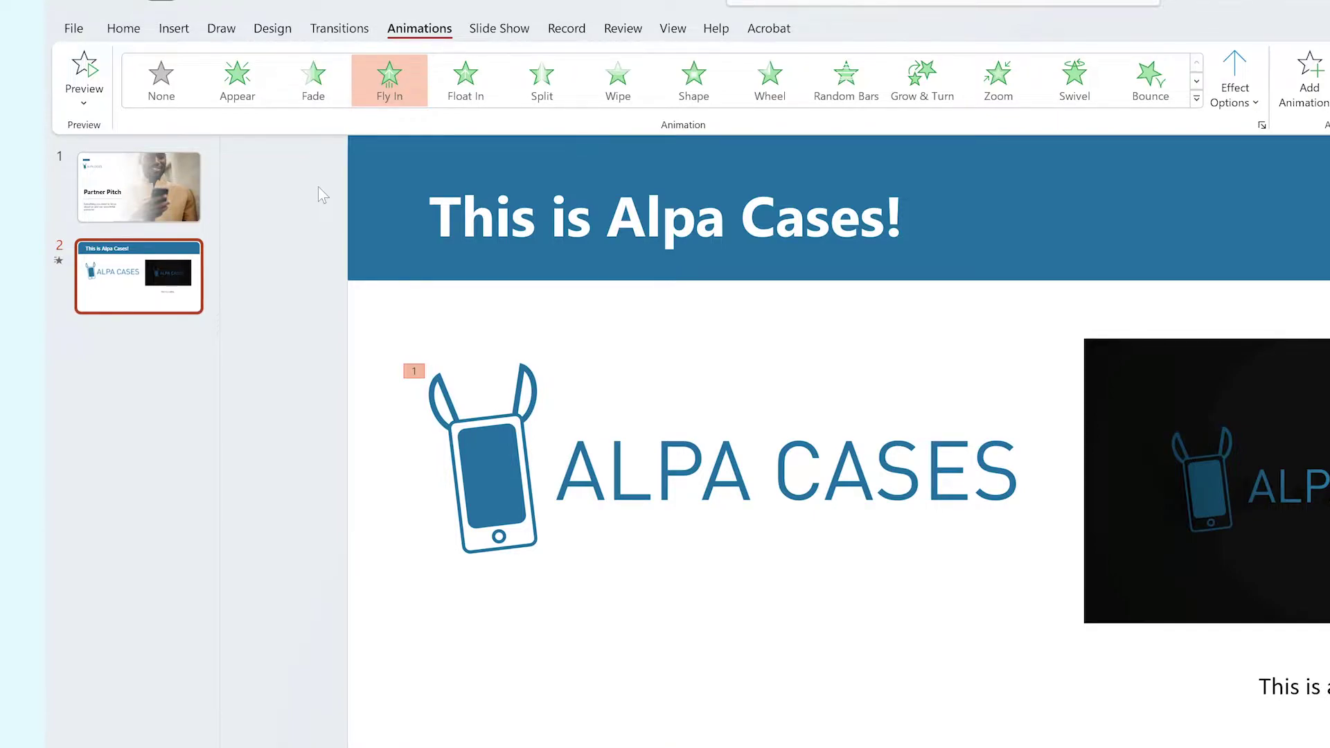
left_click(83, 76)
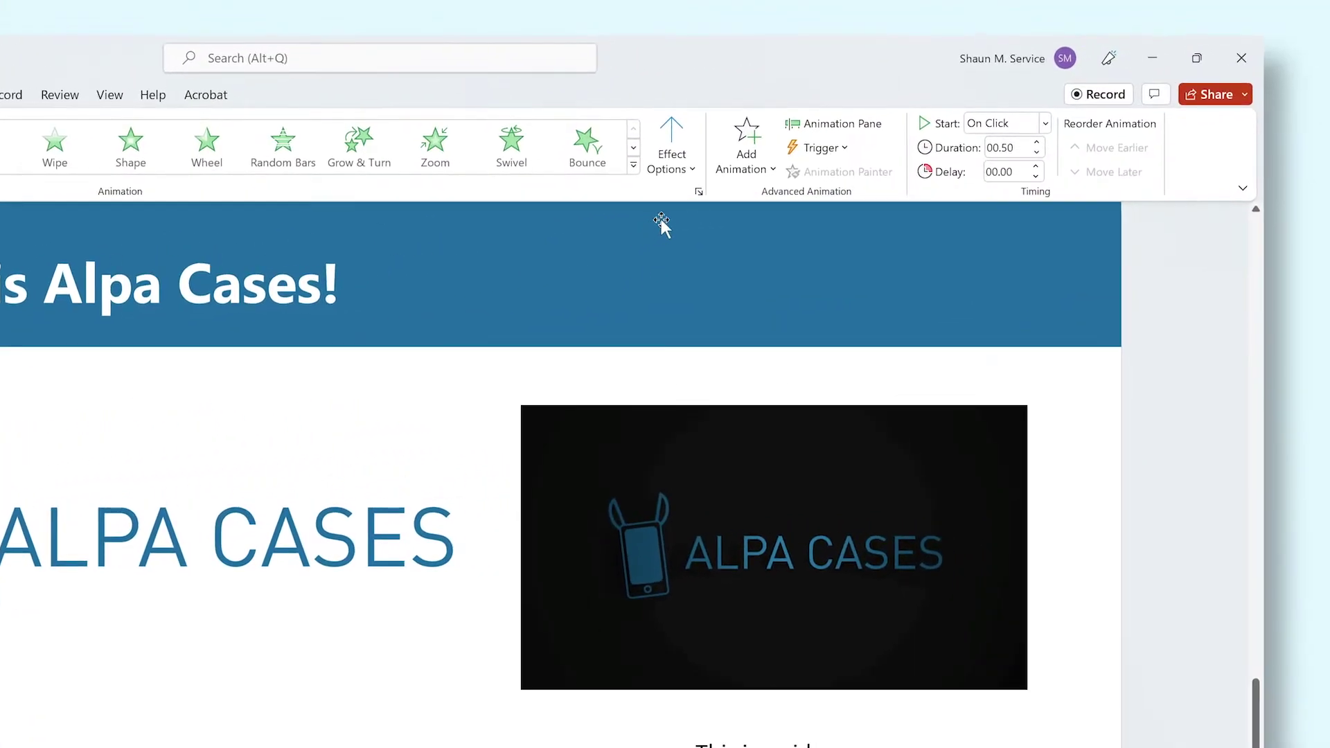
Set the logo's Fly In direction to From Left
left_click(1240, 103)
left_click(726, 325)
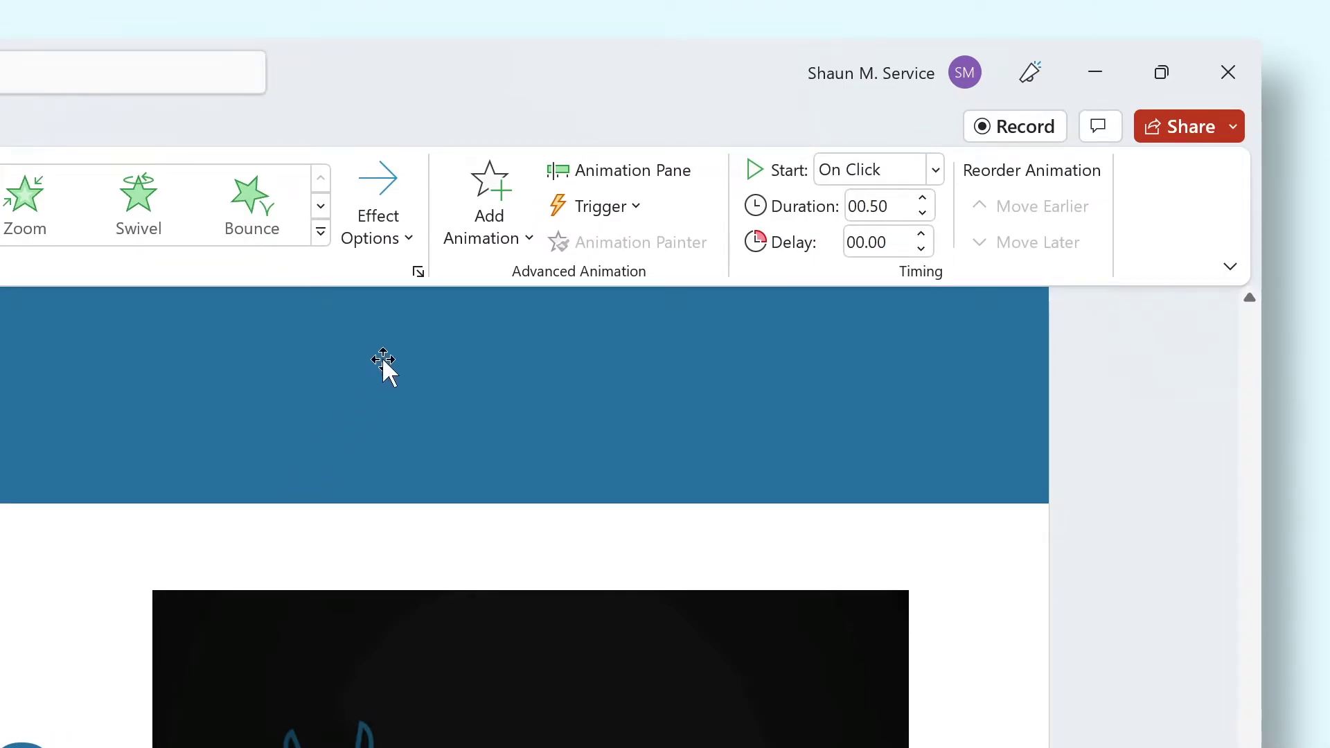
left_click(483, 256)
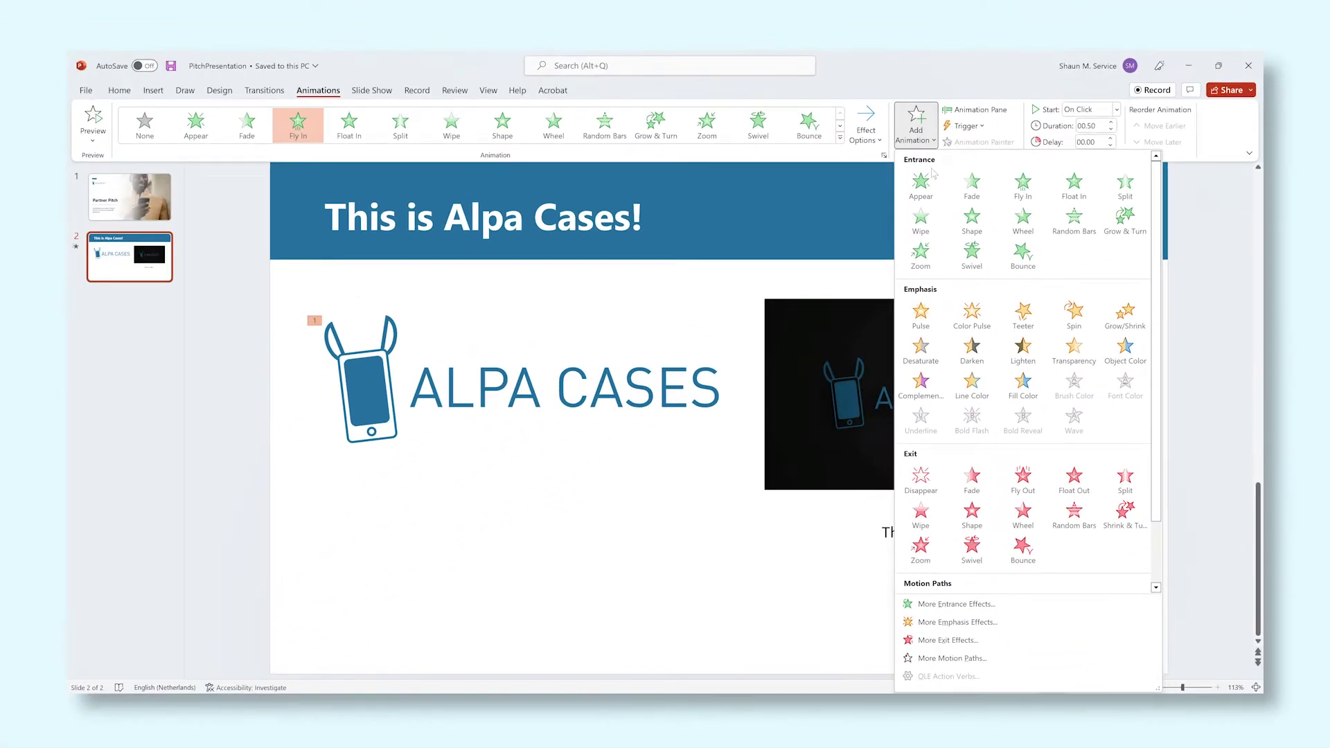
Add Swivel entrance, Teeter emphasis and Fly Out exit animations to the logo
left_click(613, 495)
left_click(916, 125)
left_click(1022, 307)
left_click(916, 125)
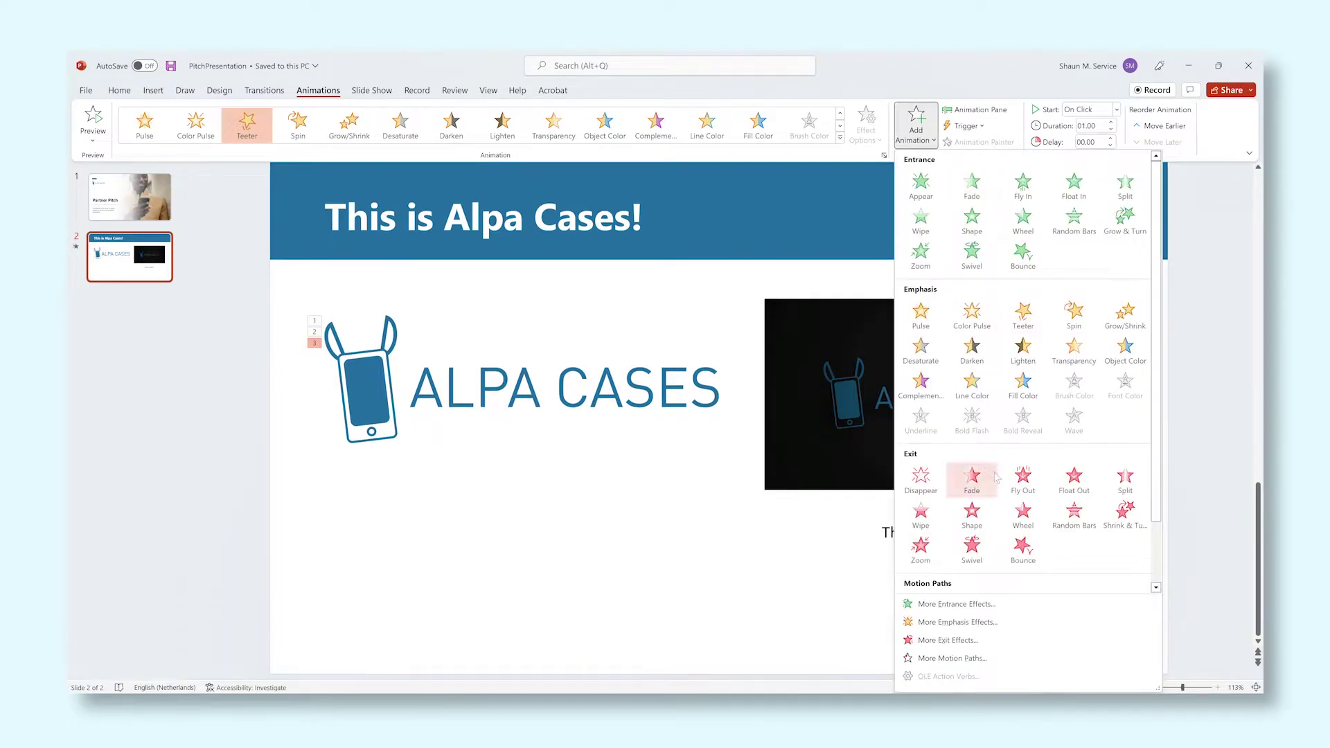
left_click(1025, 477)
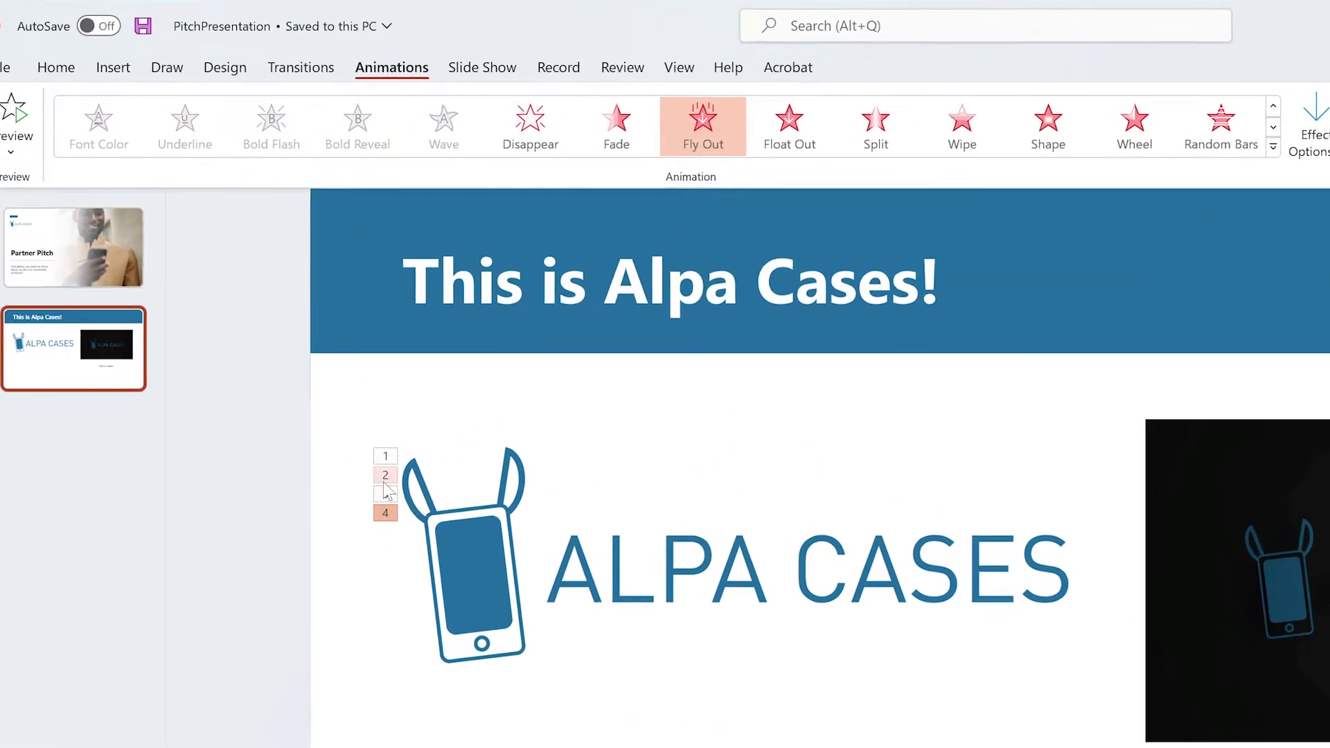
Check the logo's four animation tags, ending with Fly In selected
left_click(313, 334)
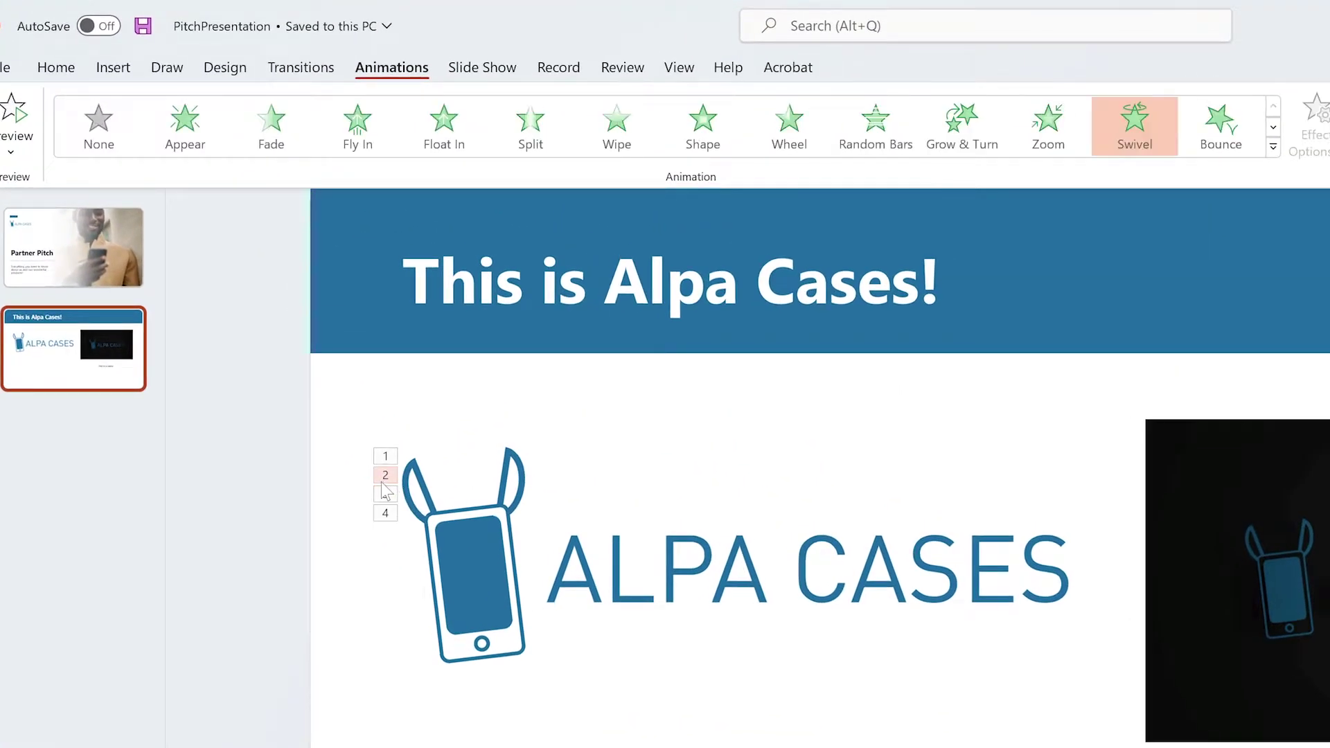
left_click(383, 493)
left_click(385, 514)
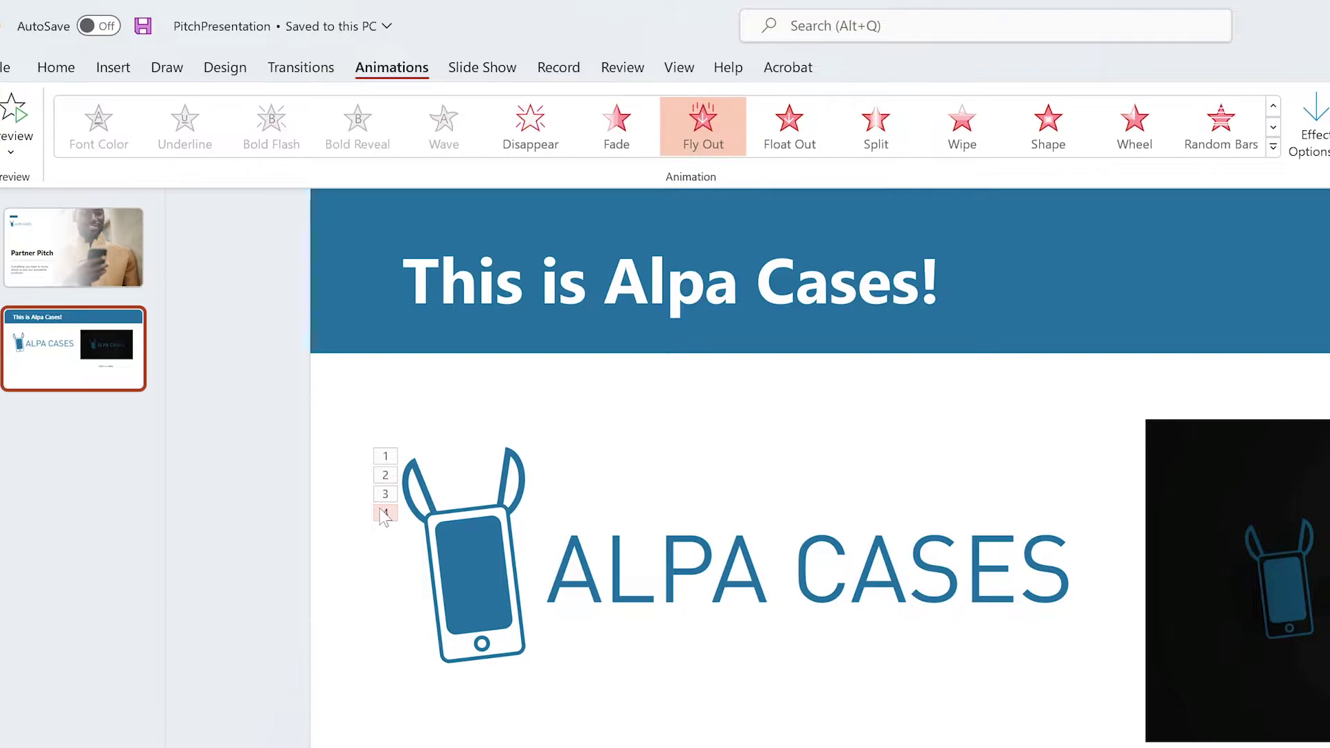
left_click(384, 458)
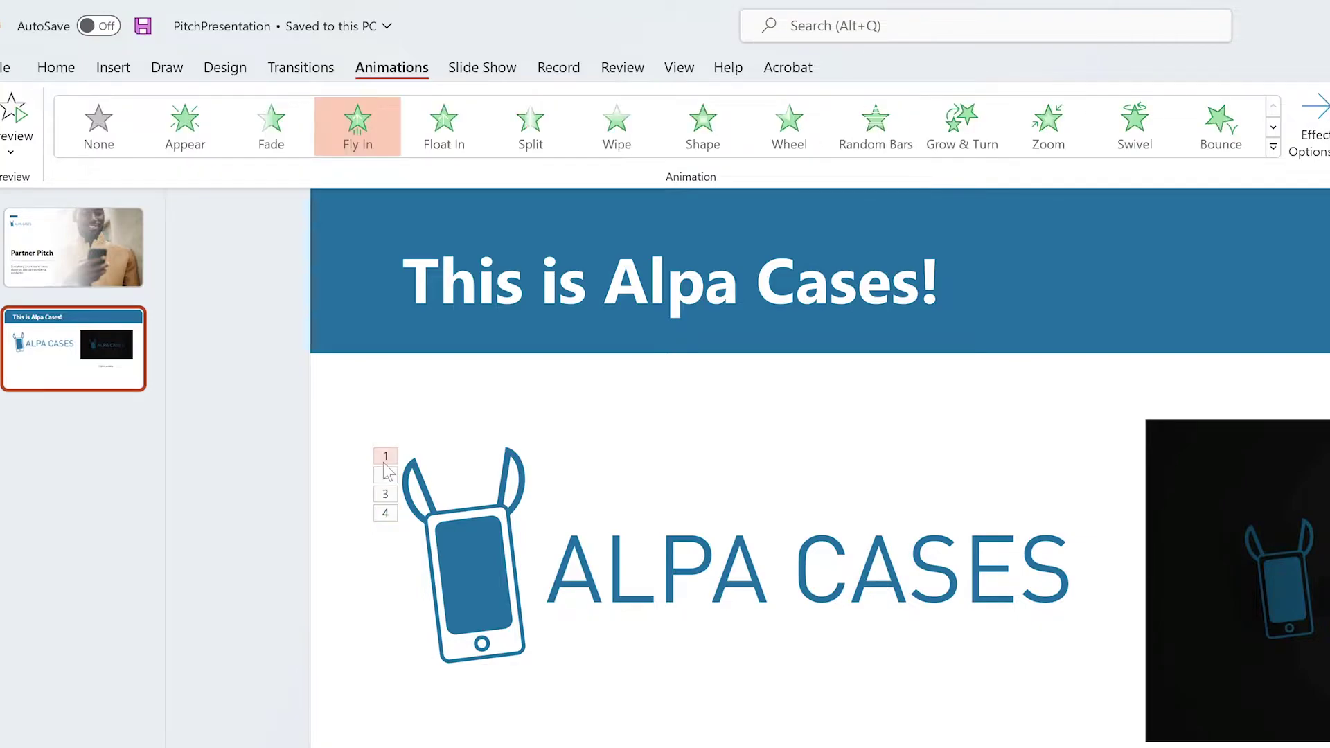
left_click(350, 468)
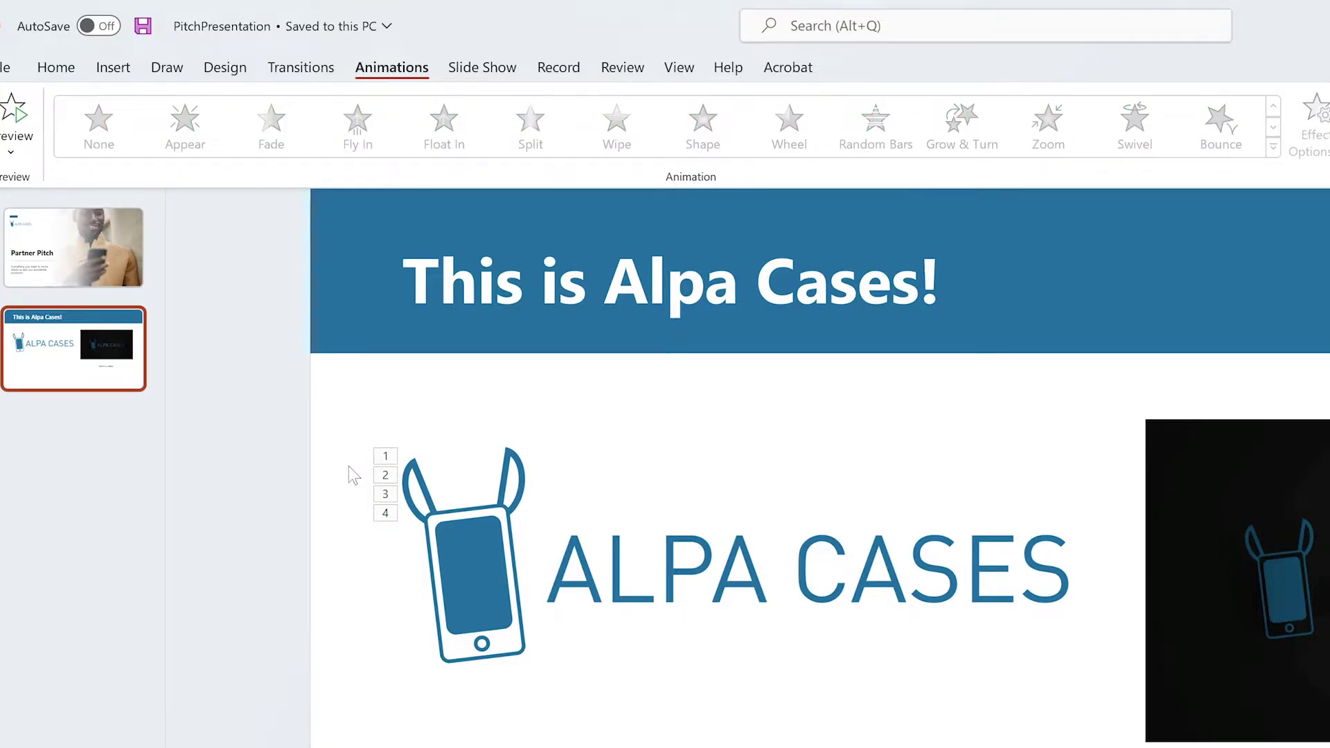
left_click(386, 462)
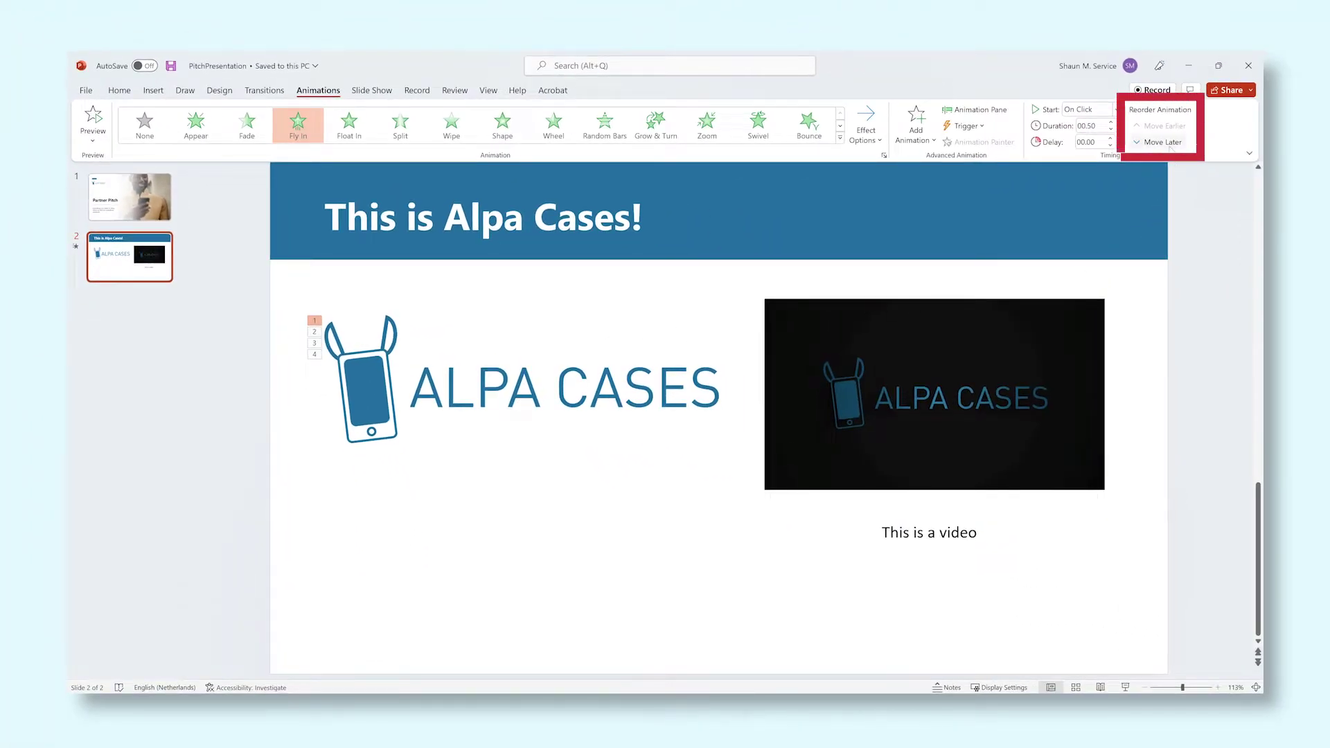
Reorder the Fly In animation so it plays second
left_click(1167, 143)
left_click(1168, 143)
left_click(1168, 143)
left_click(1164, 125)
left_click(1164, 125)
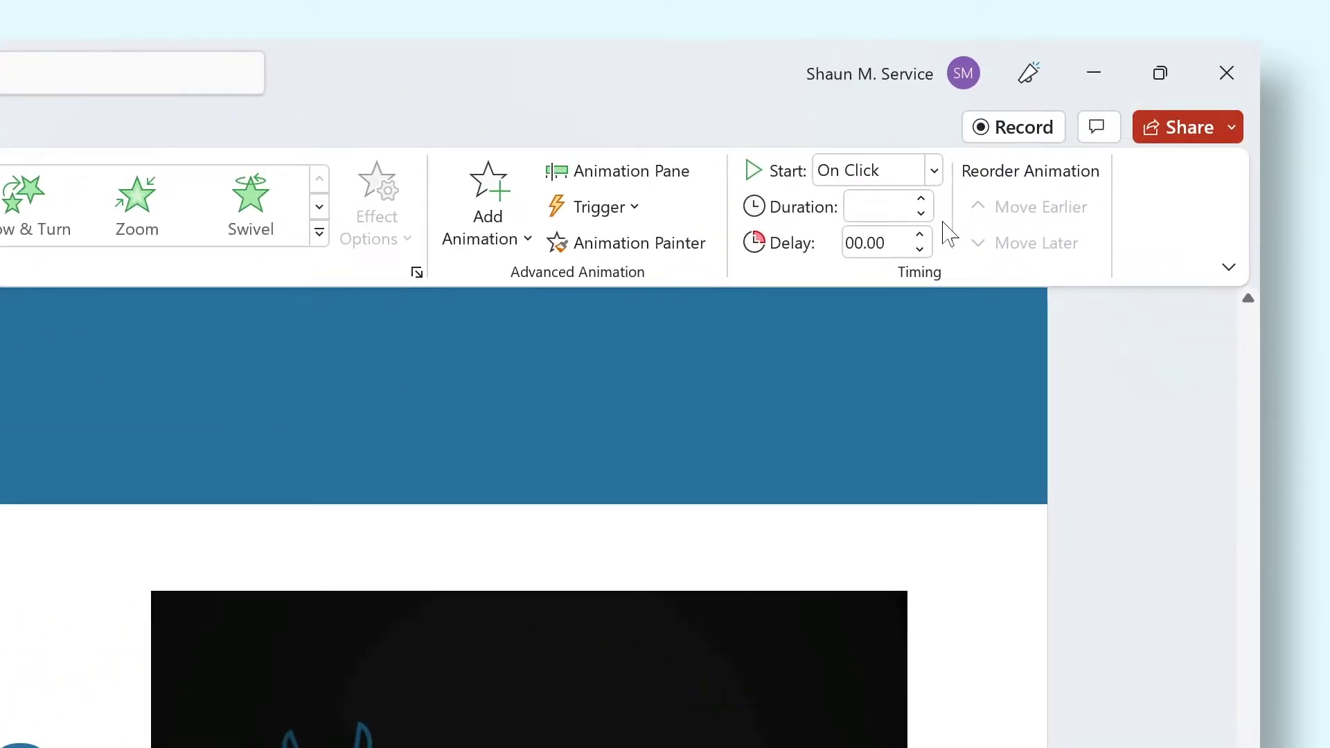
Give the logo animation a 01.00 duration and a 00.50 delay, starting On Click
left_click(940, 173)
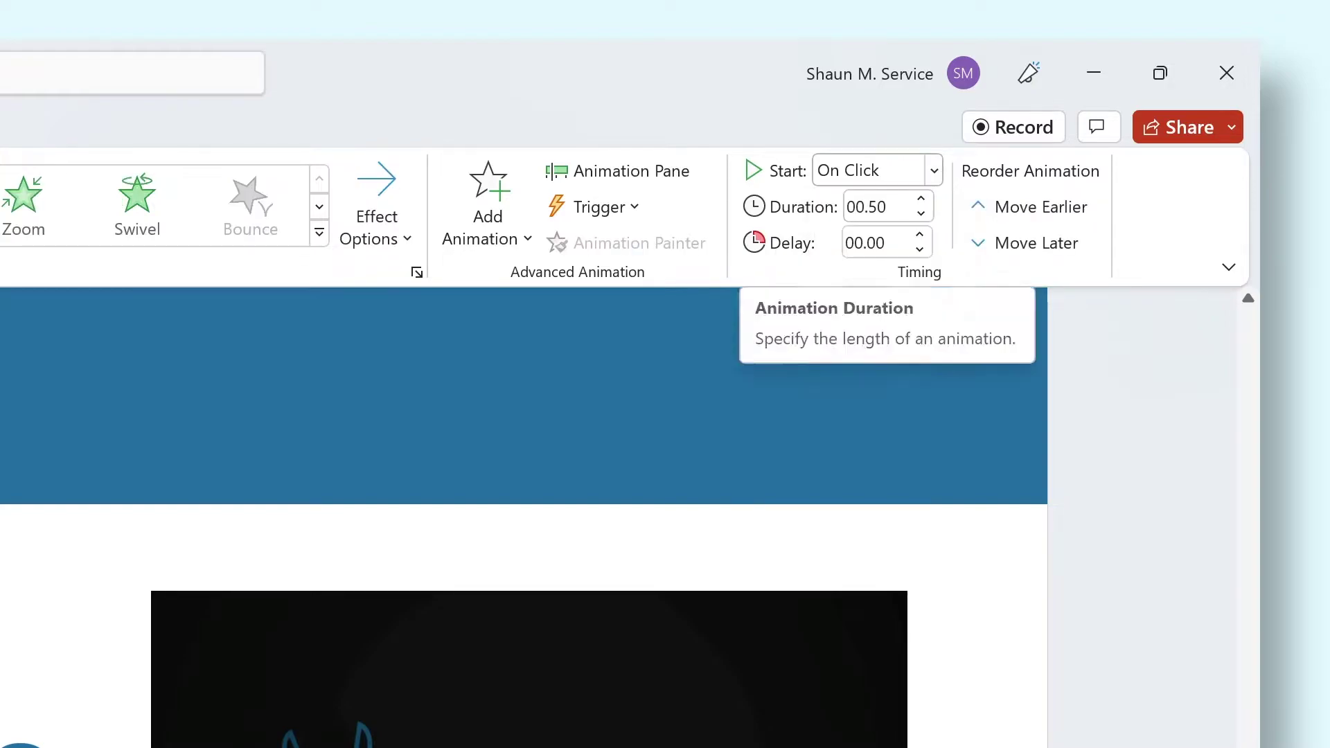
left_click(856, 207)
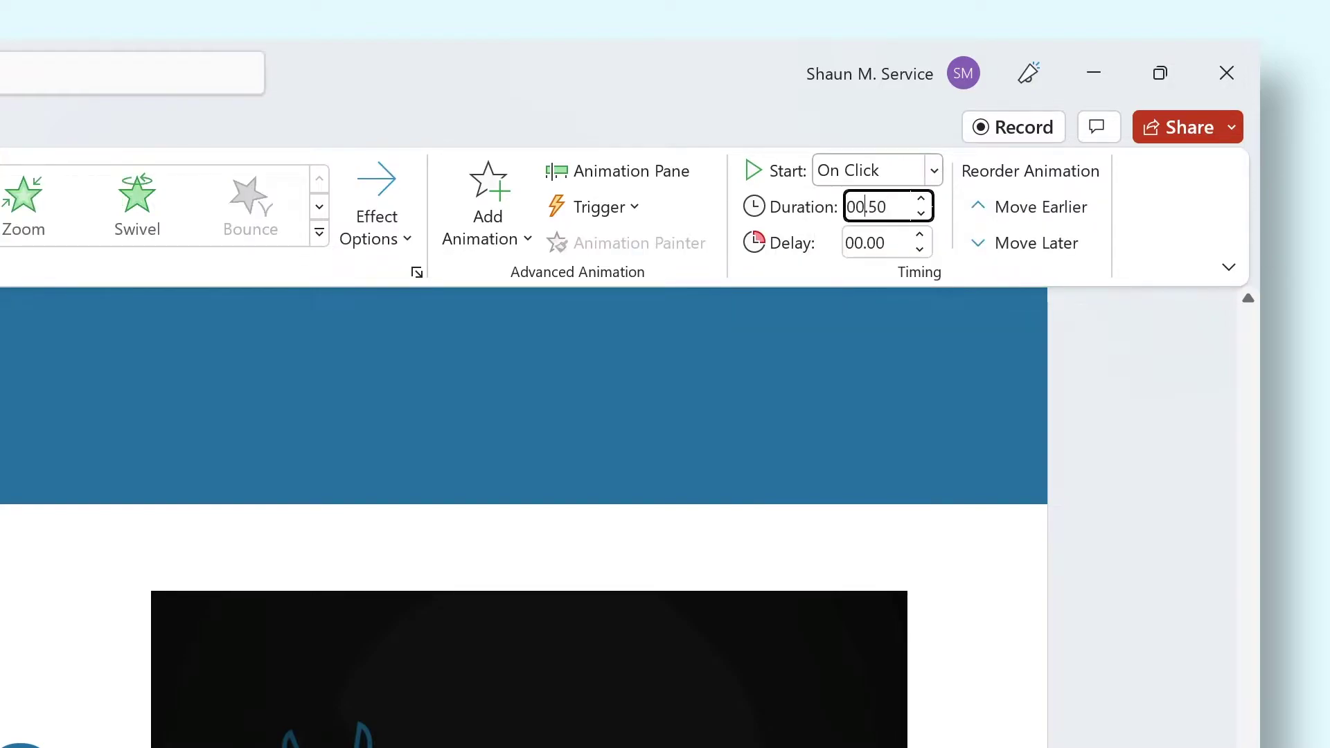
type("1")
key("Delete")
key("Delete")
key("Delete")
key("Return")
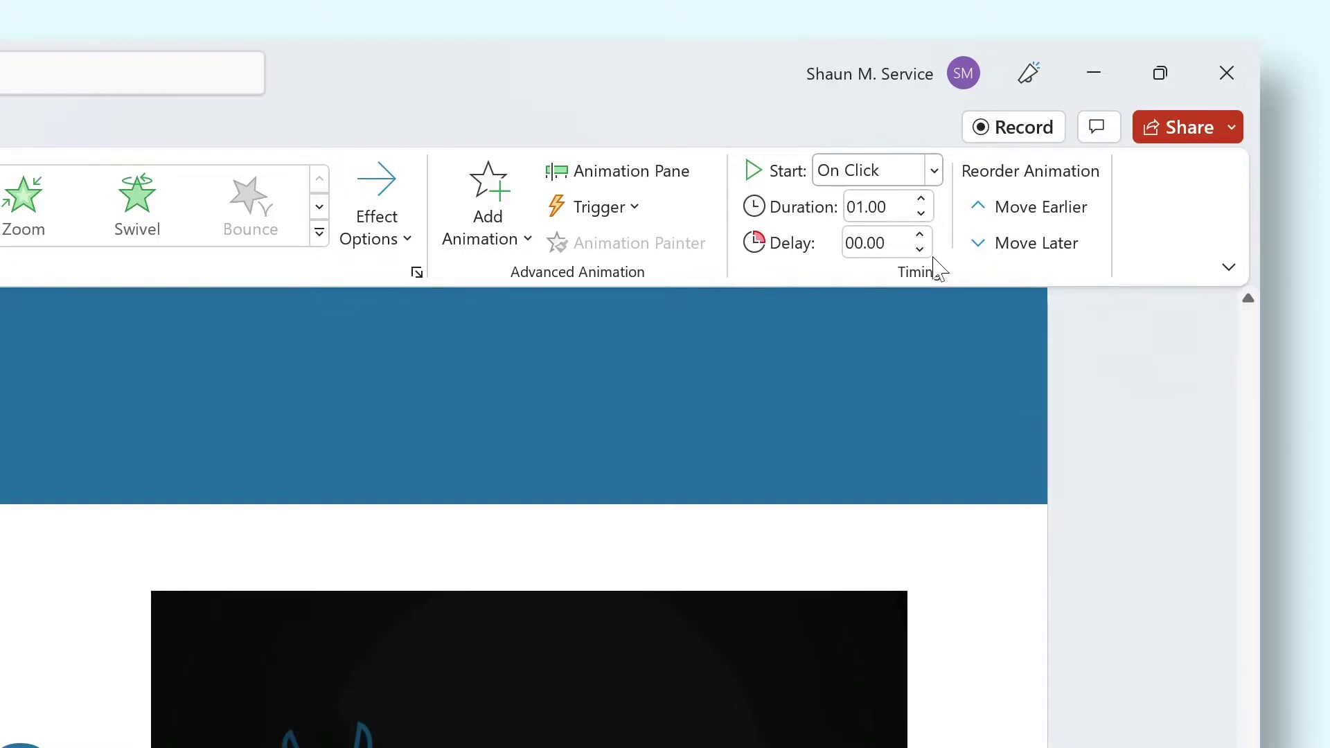
left_click(863, 243)
key("BackSpace")
key("BackSpace")
type("5")
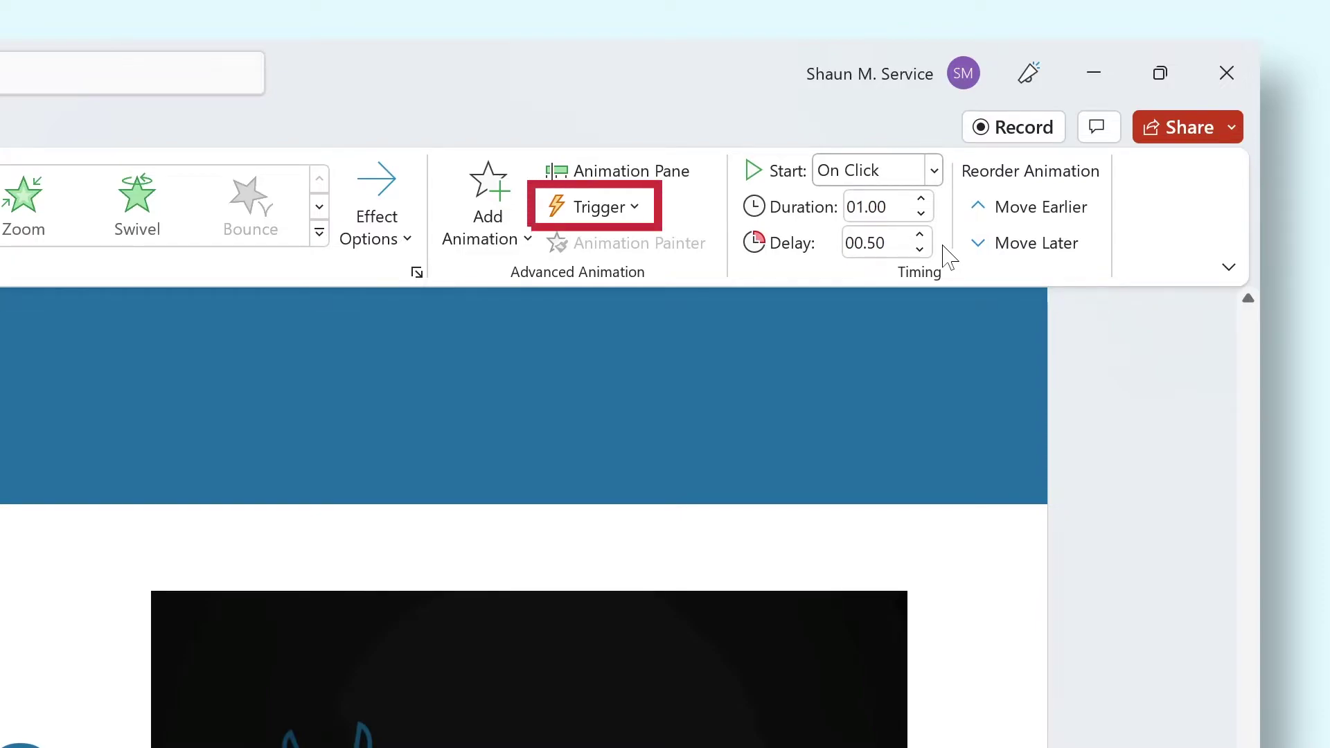
left_click(632, 210)
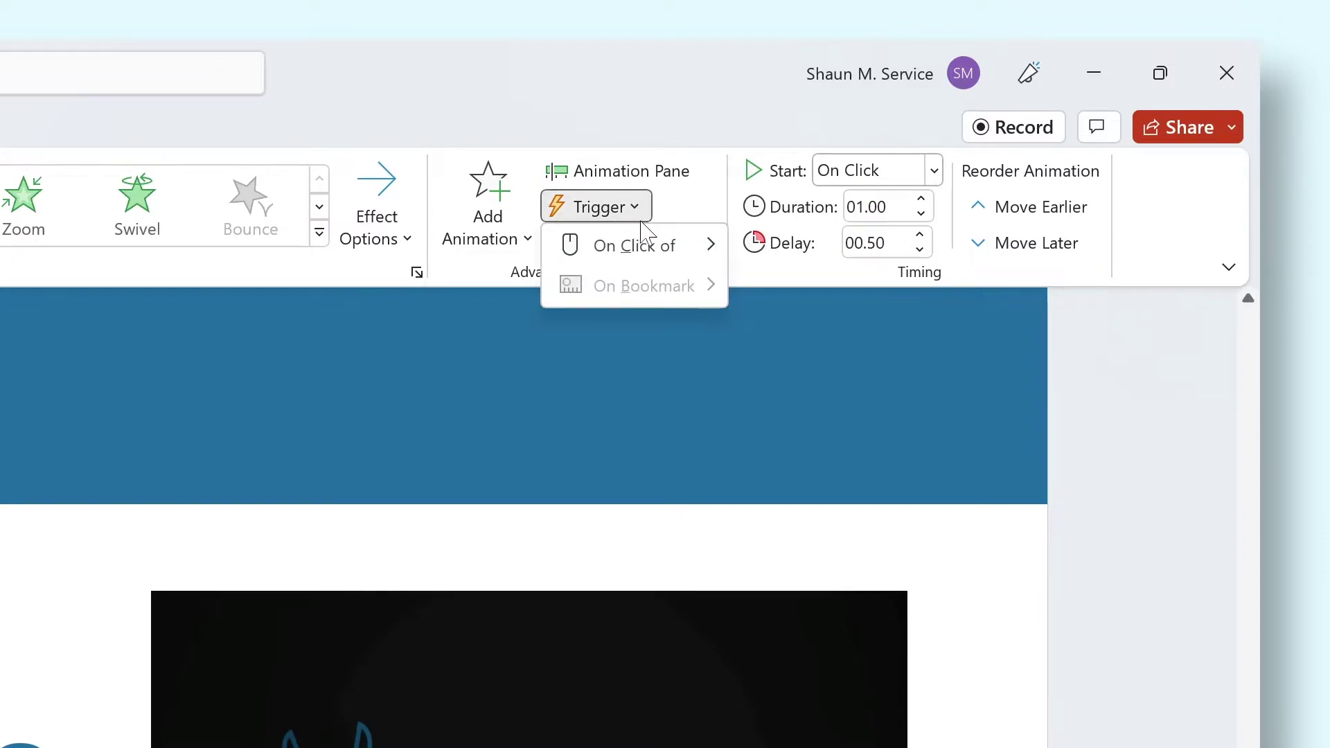
Add Bookmark 1 to the video and trigger the caption's animation On Bookmark 1
mouse_move(667, 257)
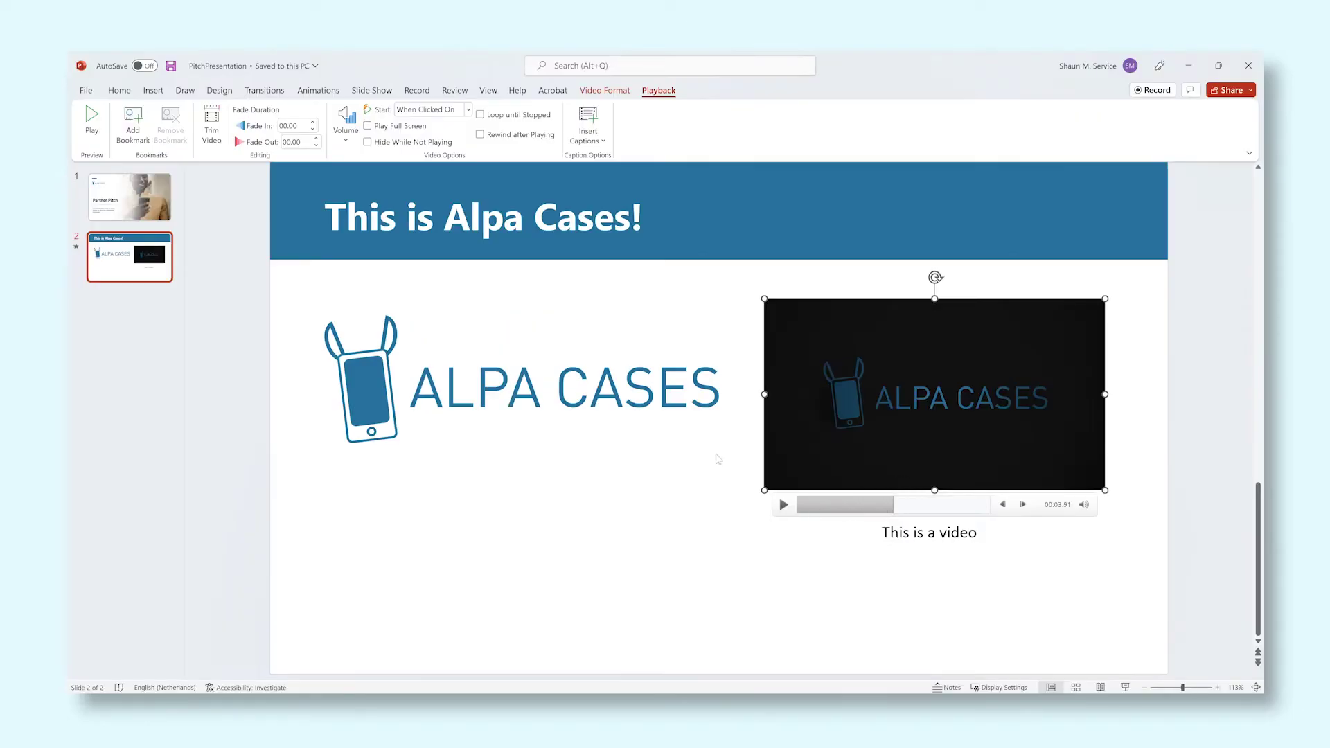
left_click(133, 128)
mouse_move(996, 162)
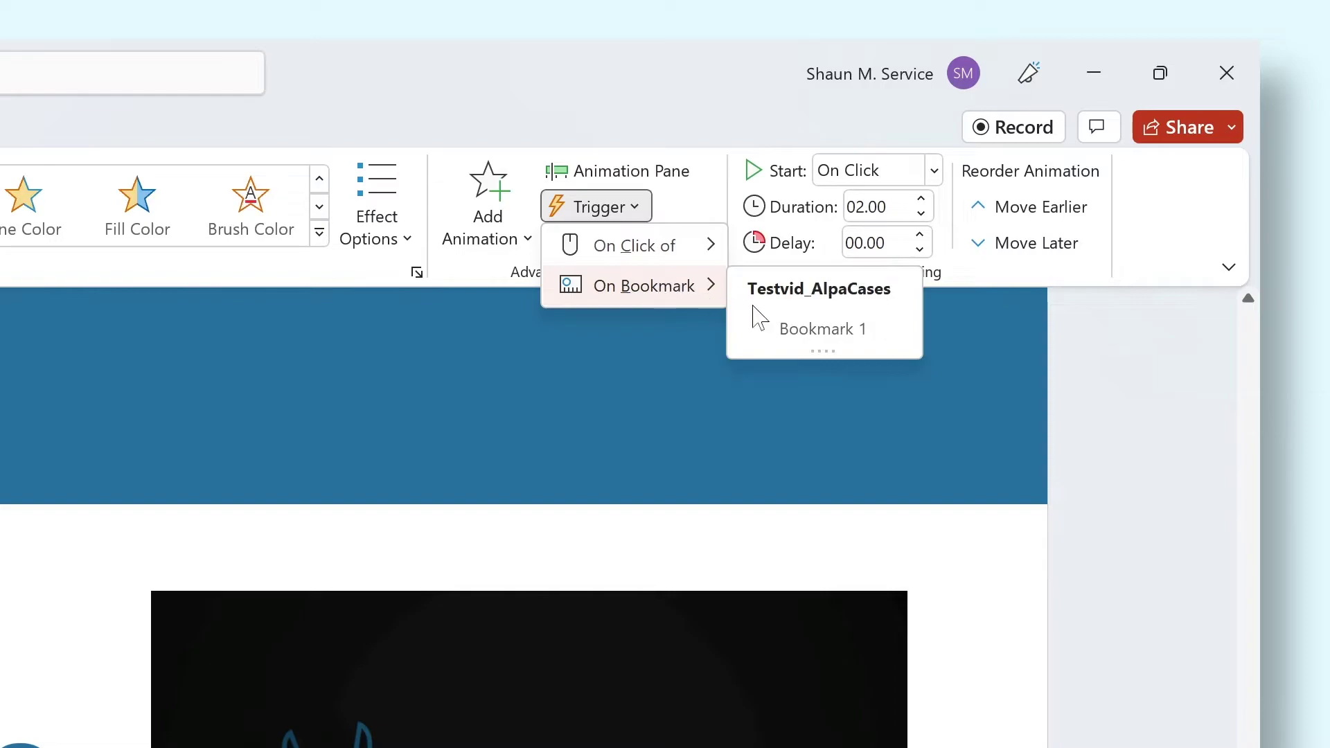
left_click(1038, 174)
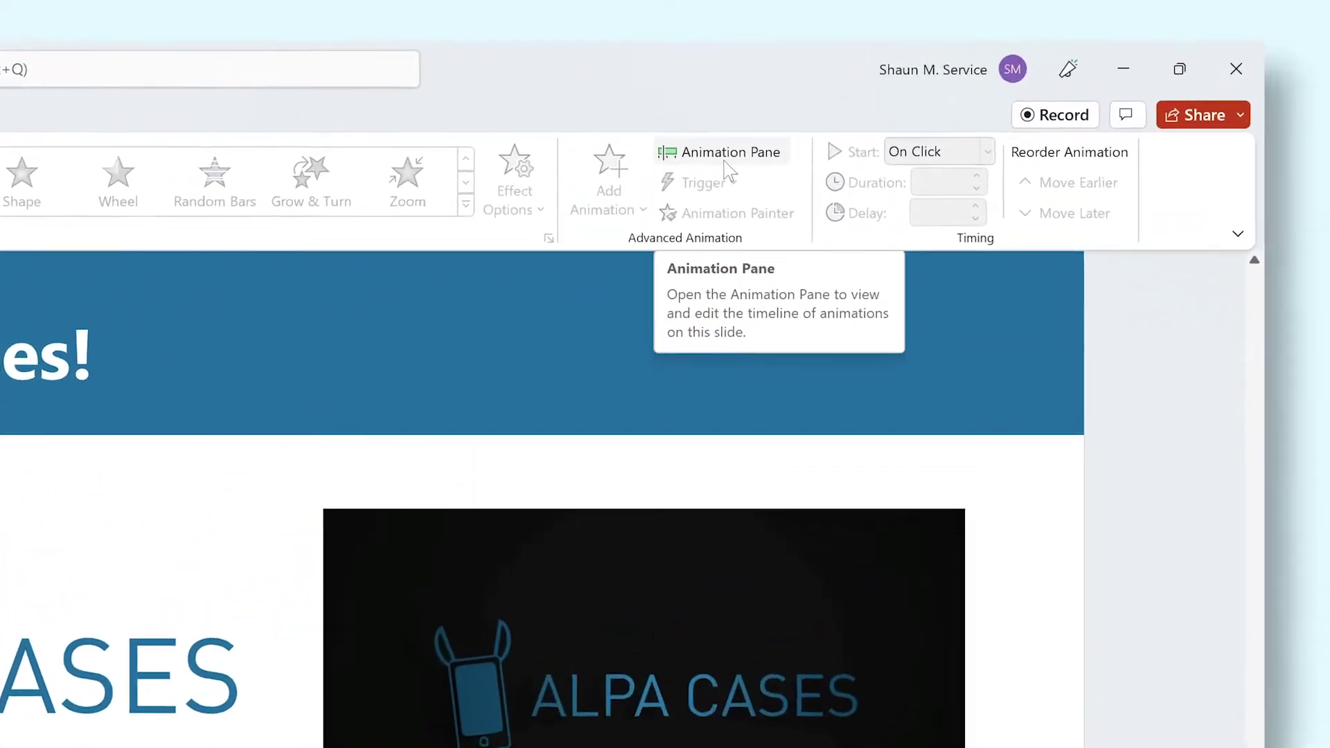
left_click(960, 115)
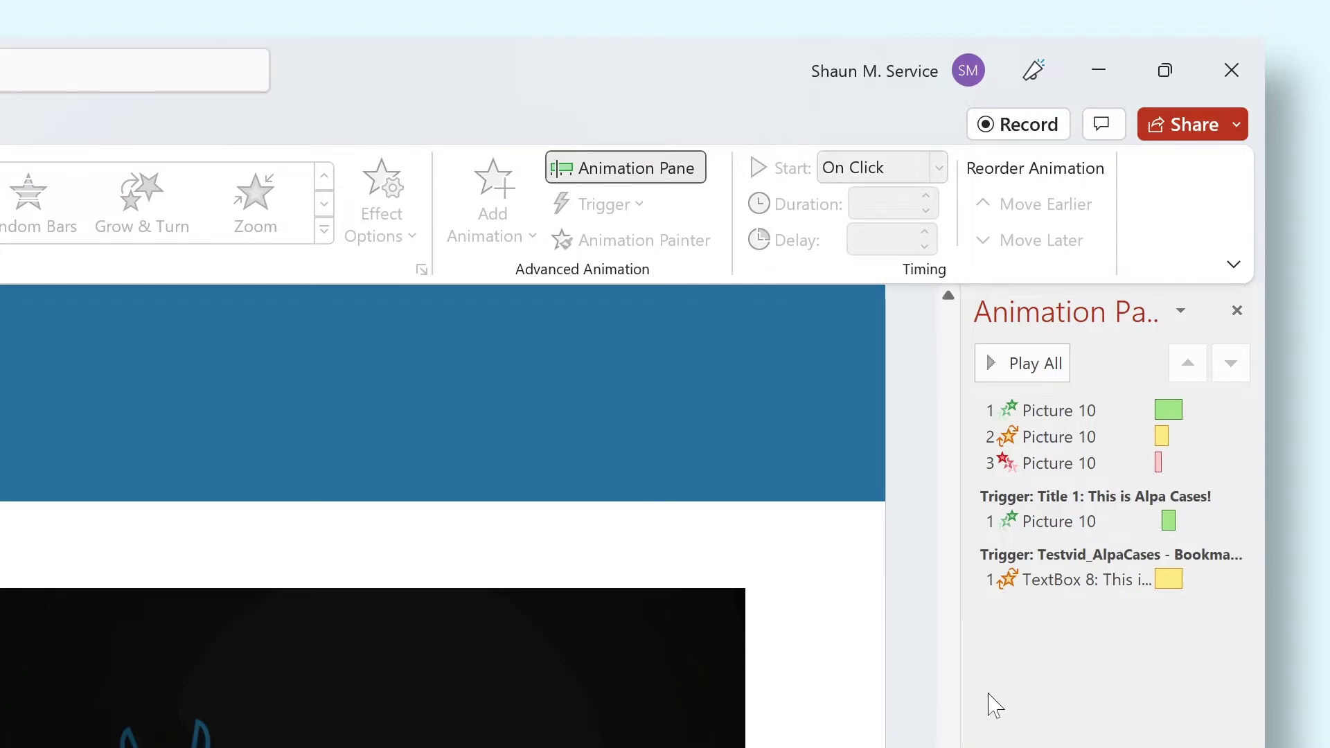
Widen the Animation Pane, move the green entrance animation lower, and stretch its timing bar
left_click_drag(959, 688, 864, 687)
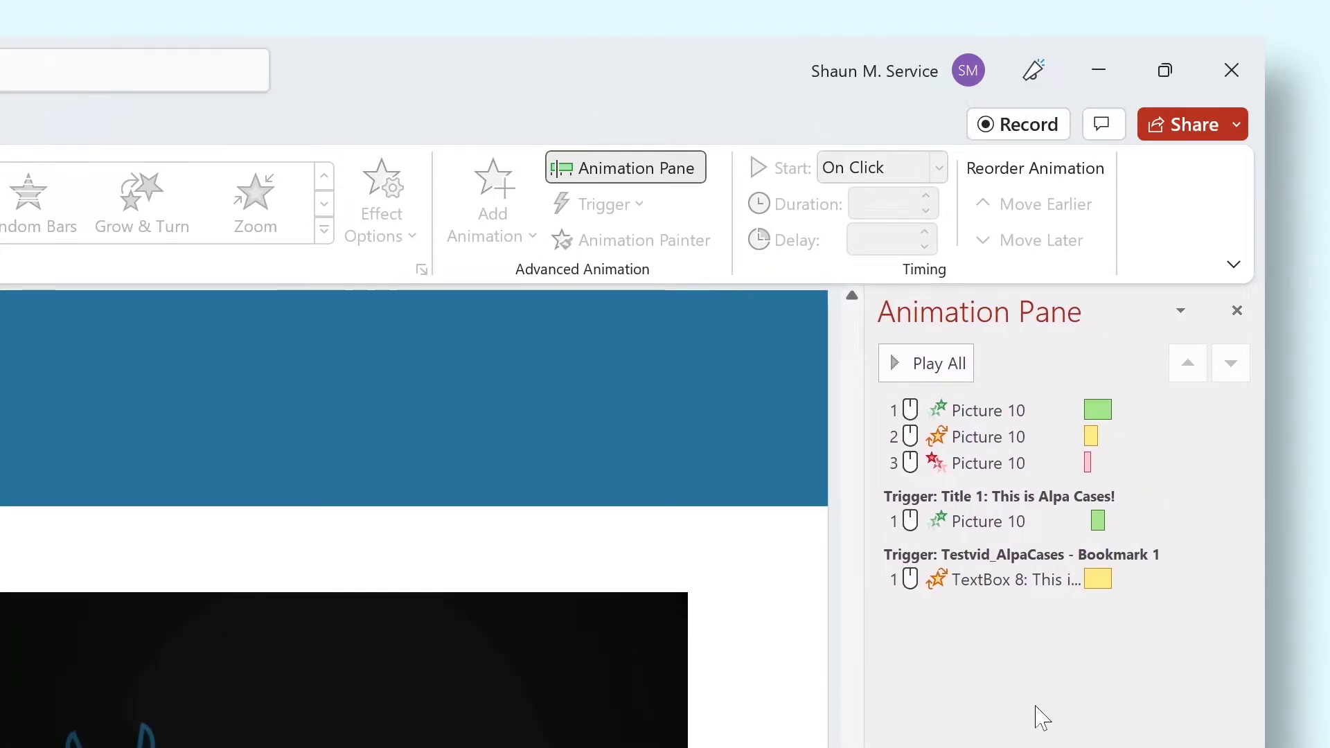
left_click_drag(1037, 413, 971, 390)
left_click_drag(1091, 408, 1114, 437)
Check the second animation's options menu, then play all the slide's animations
left_click(1238, 438)
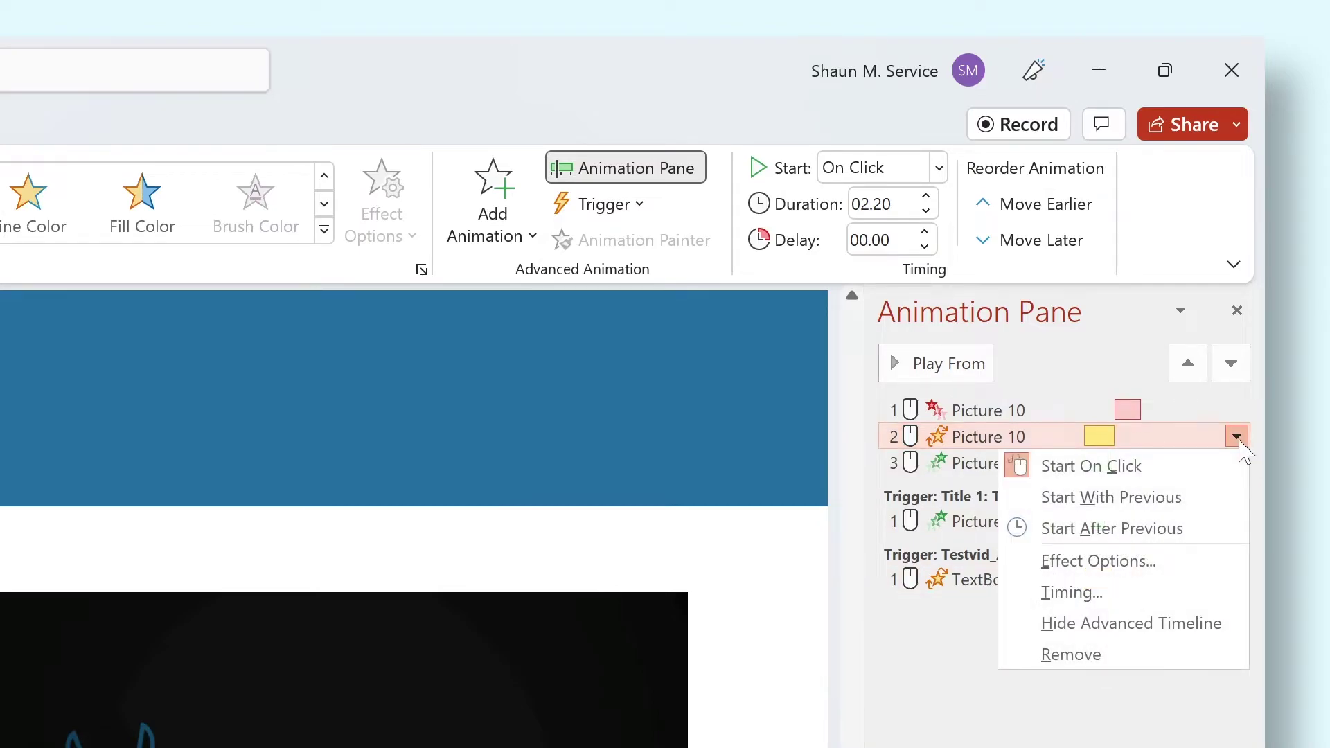
left_click(1253, 522)
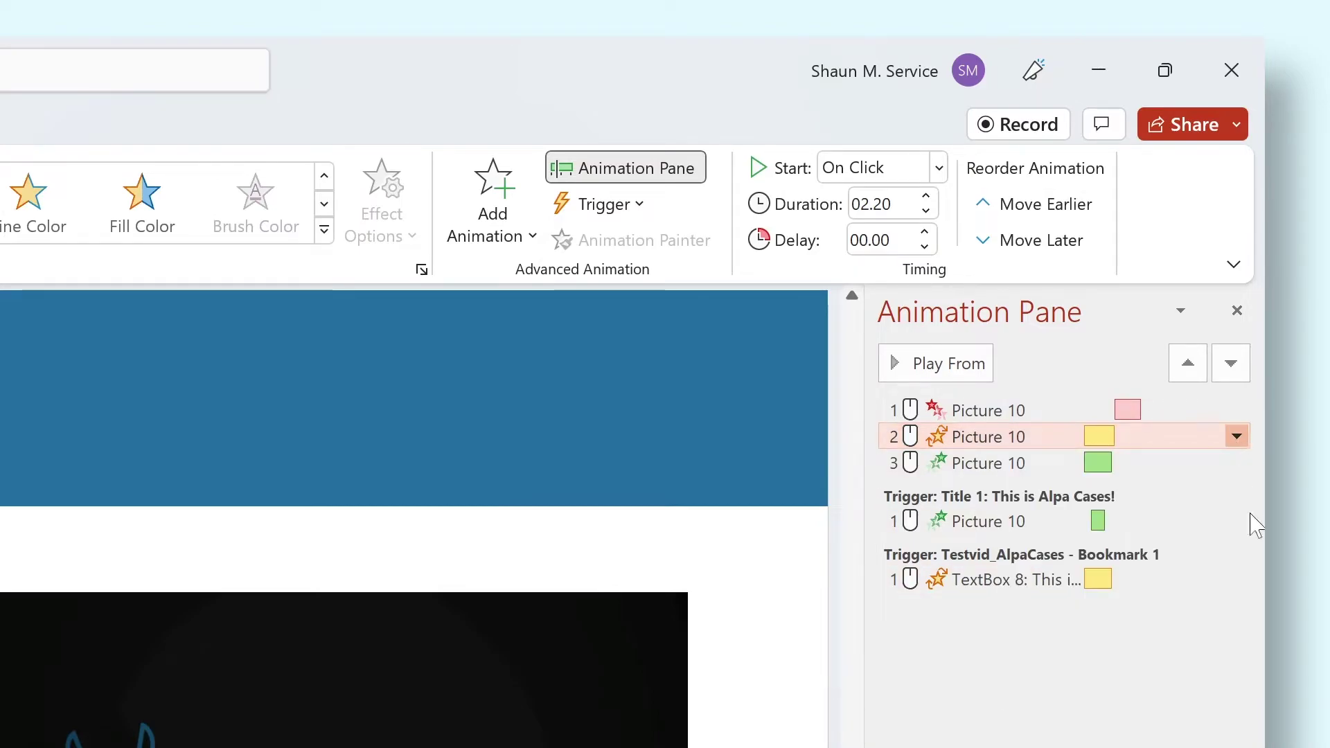
left_click(1217, 727)
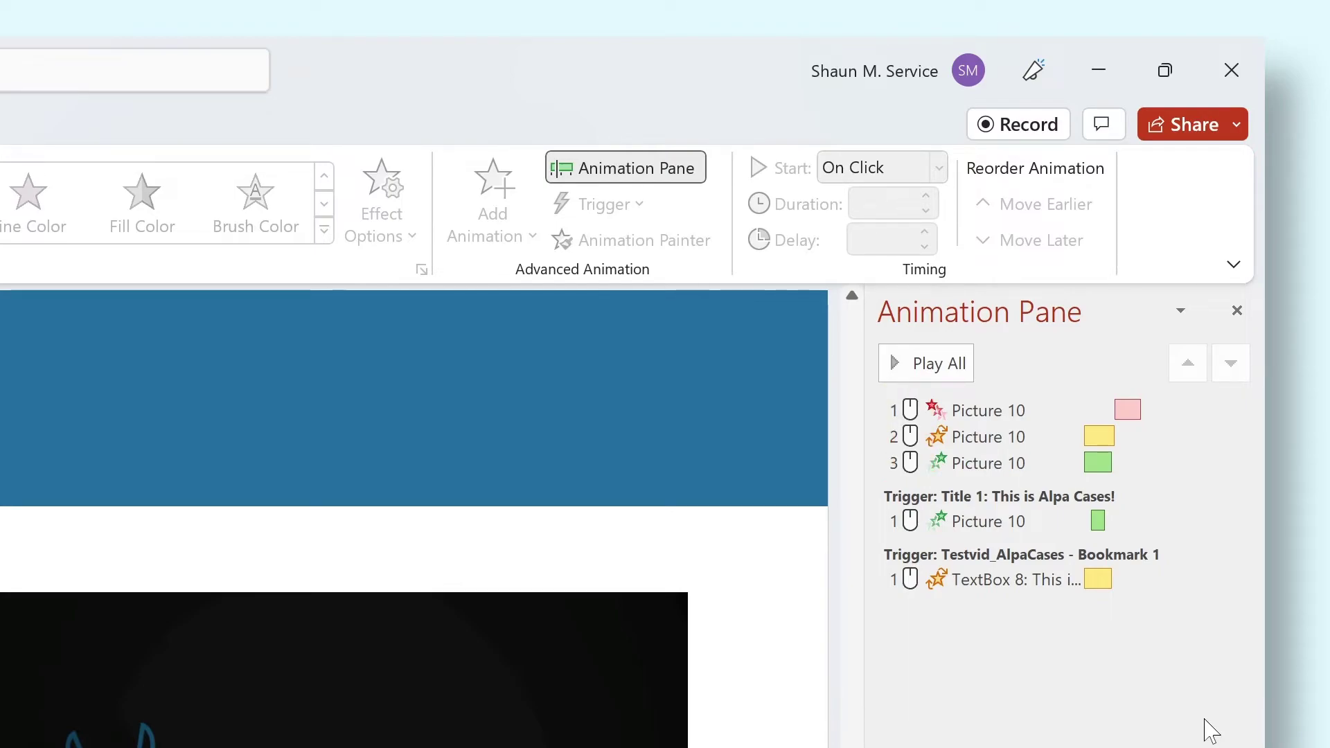
left_click(942, 362)
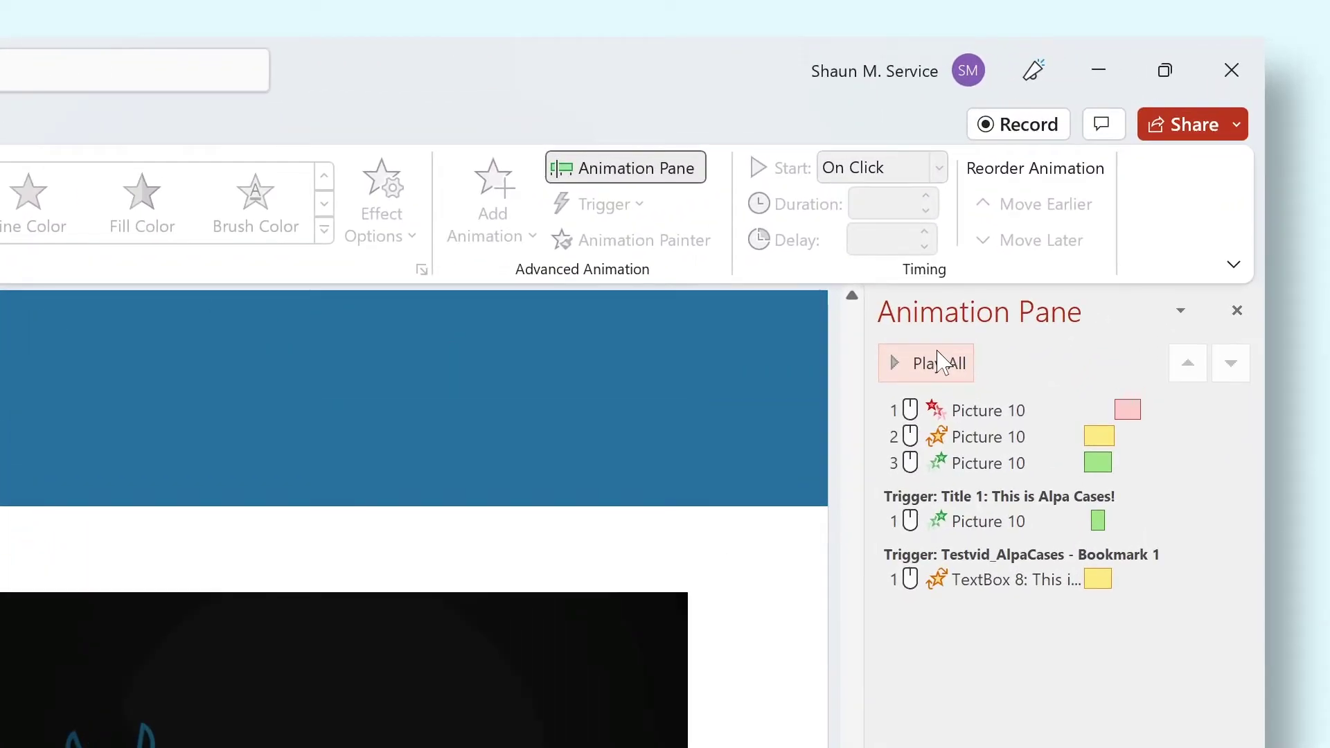
left_click(1013, 440)
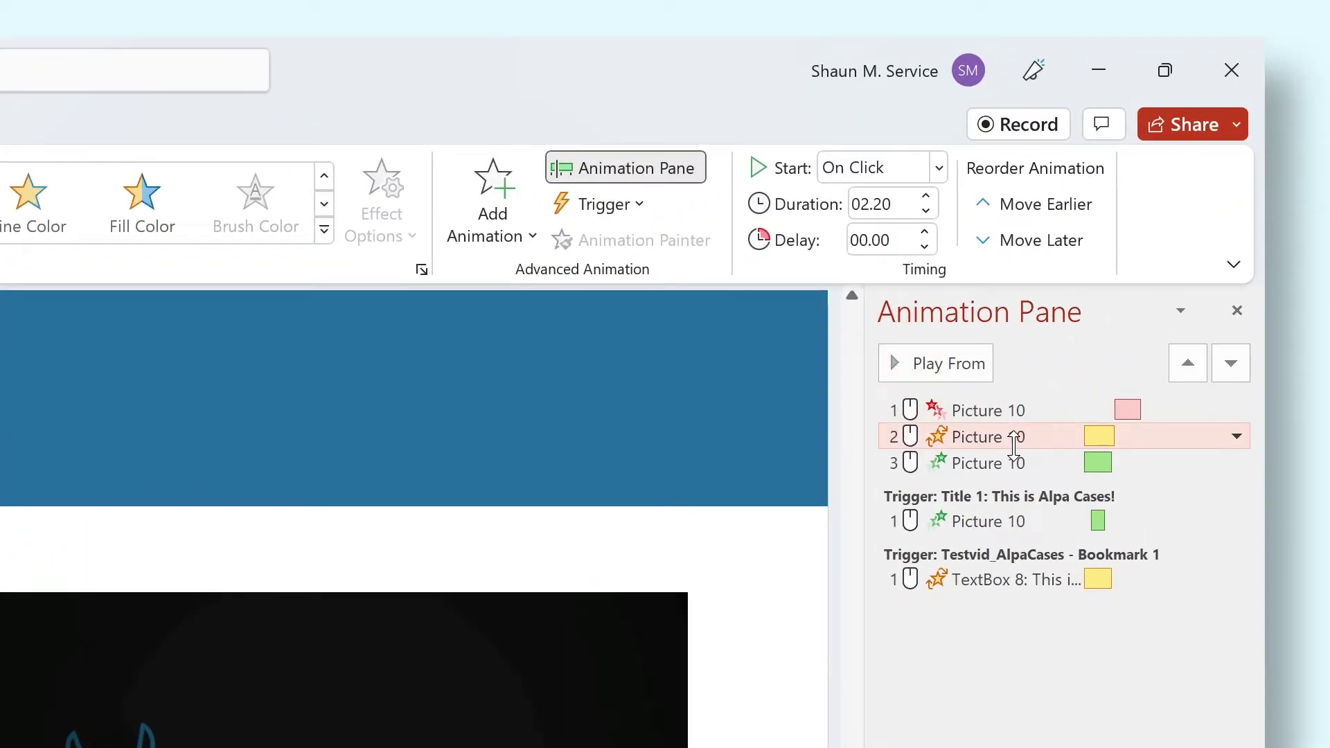
left_click(939, 373)
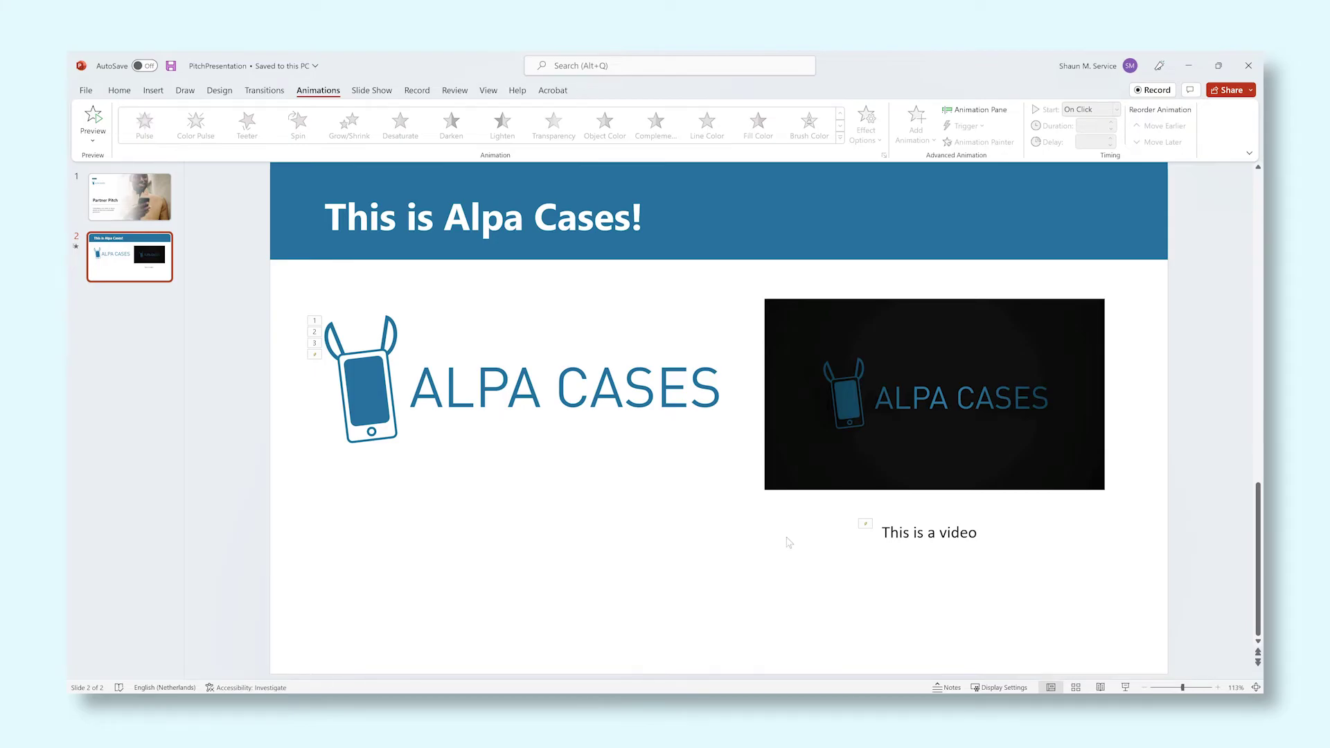
Copy the caption's Spin animation onto the ALPA CASES picture using Animation Painter
left_click(900, 537)
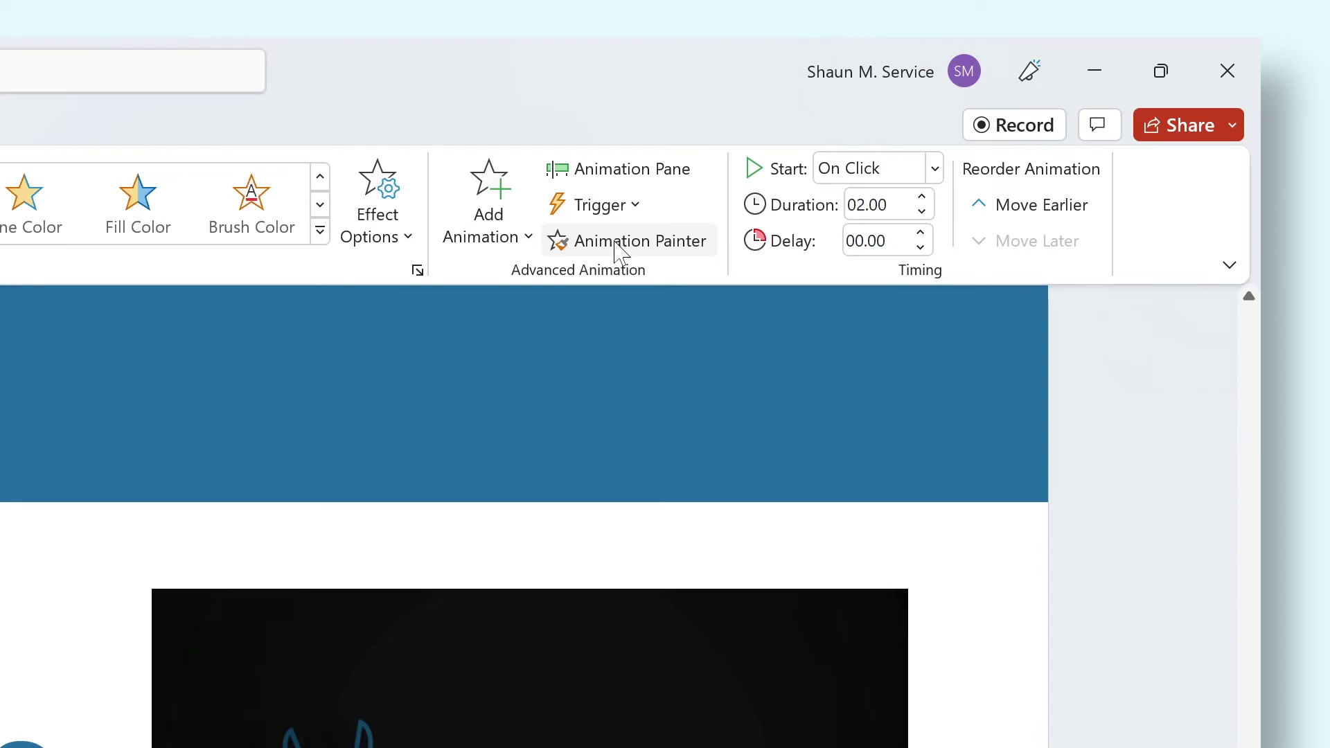
left_click(617, 243)
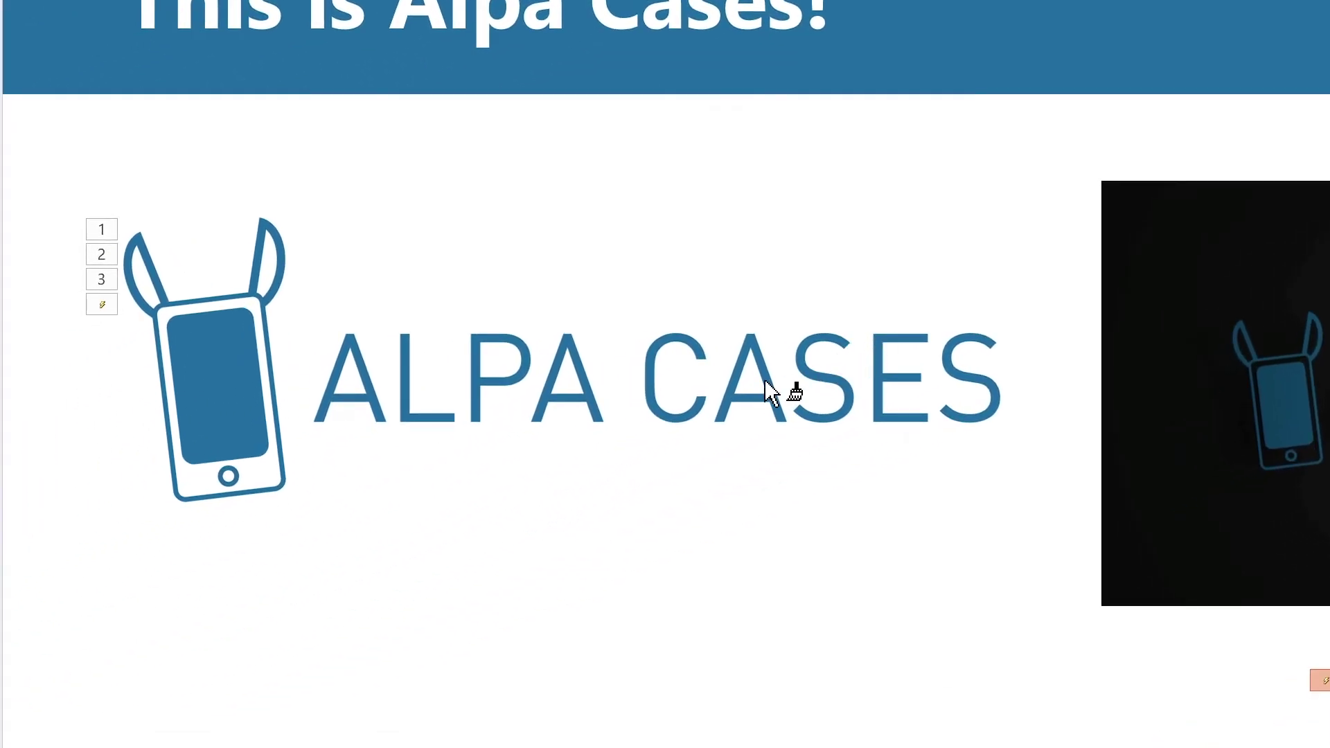
left_click(766, 382)
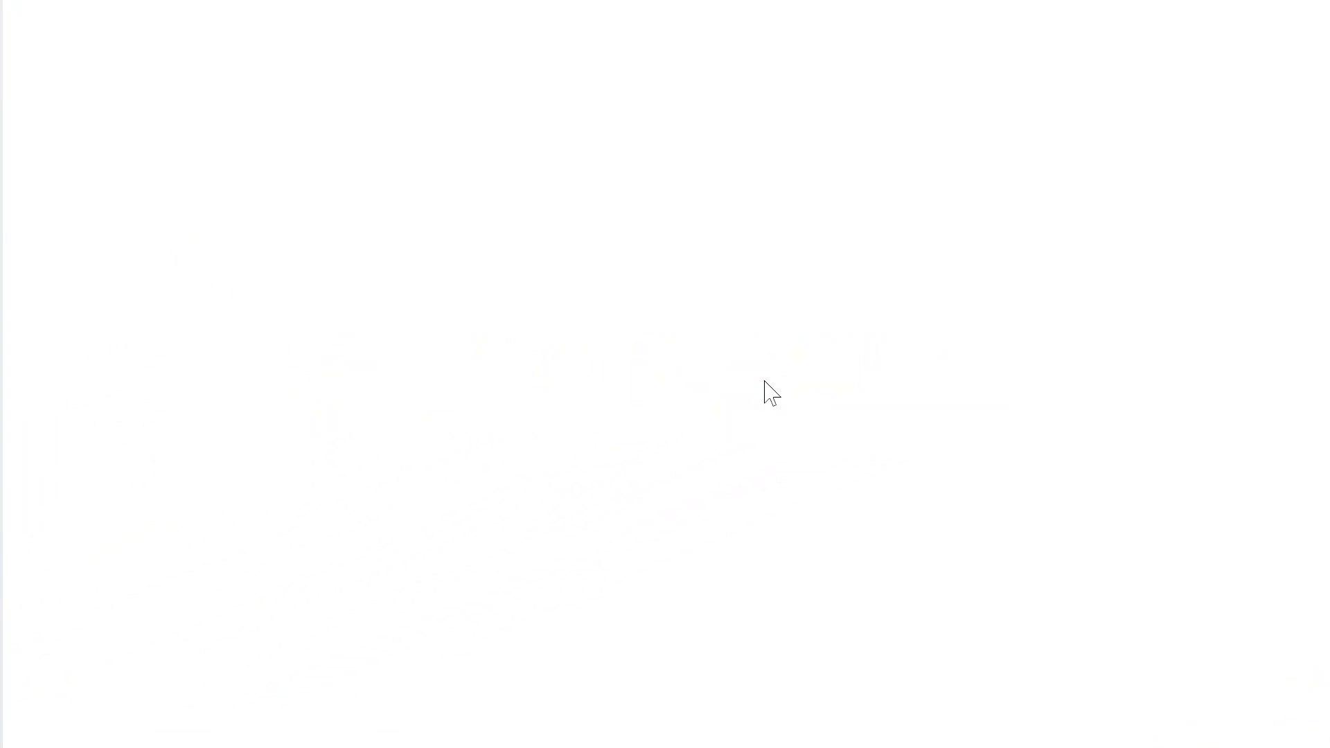